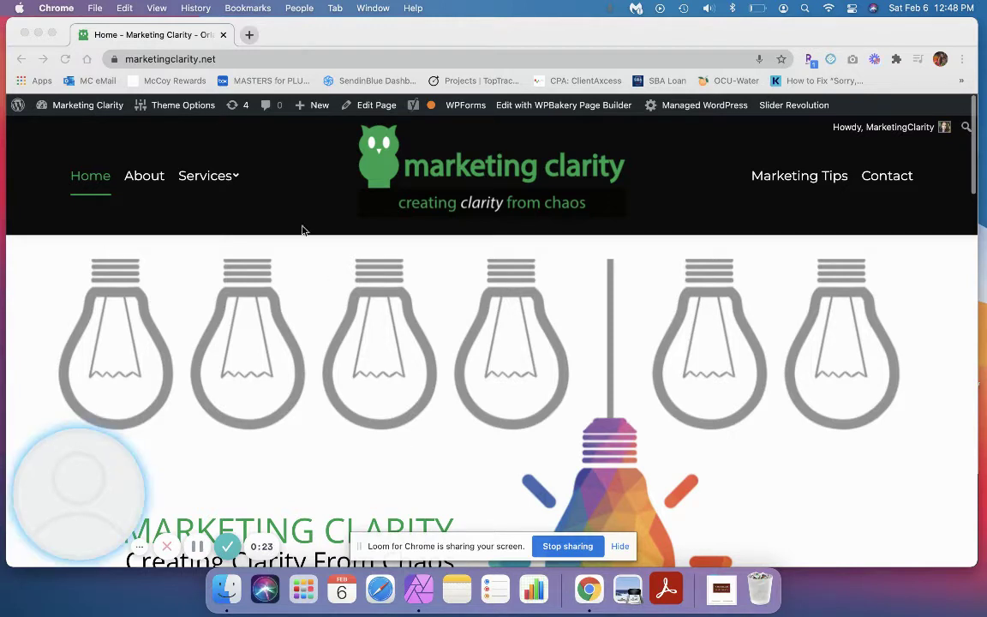
pyautogui.click(302, 59)
pyautogui.click(319, 59)
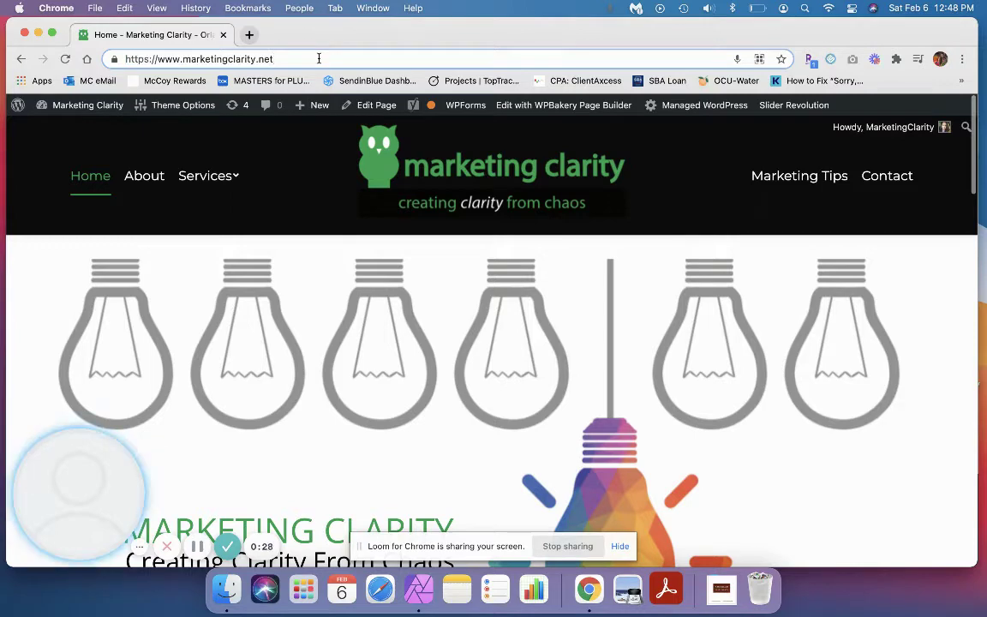
pyautogui.write('/wp-admin')
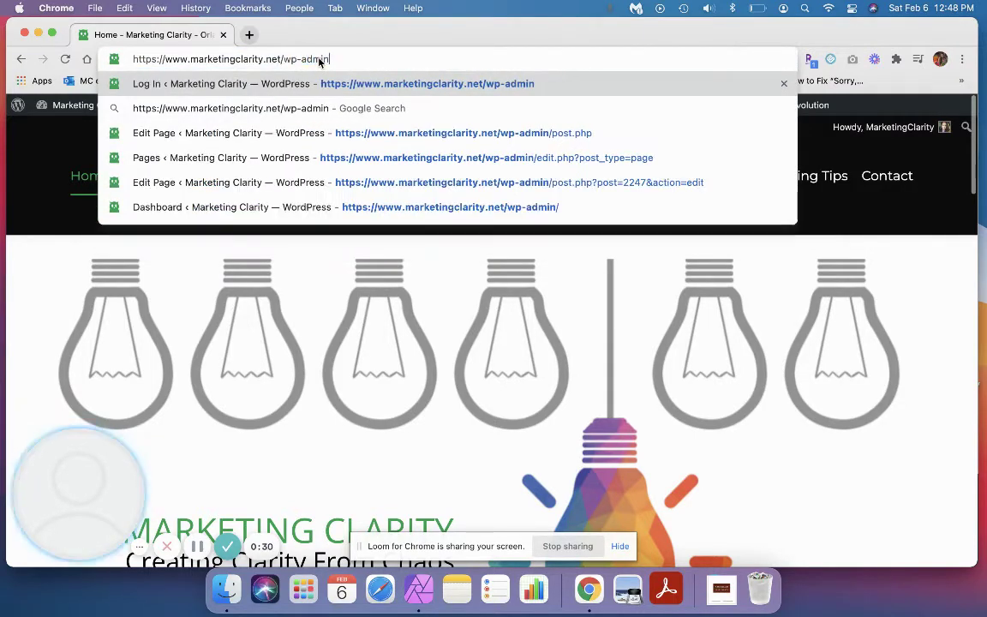
pyautogui.press('Return')
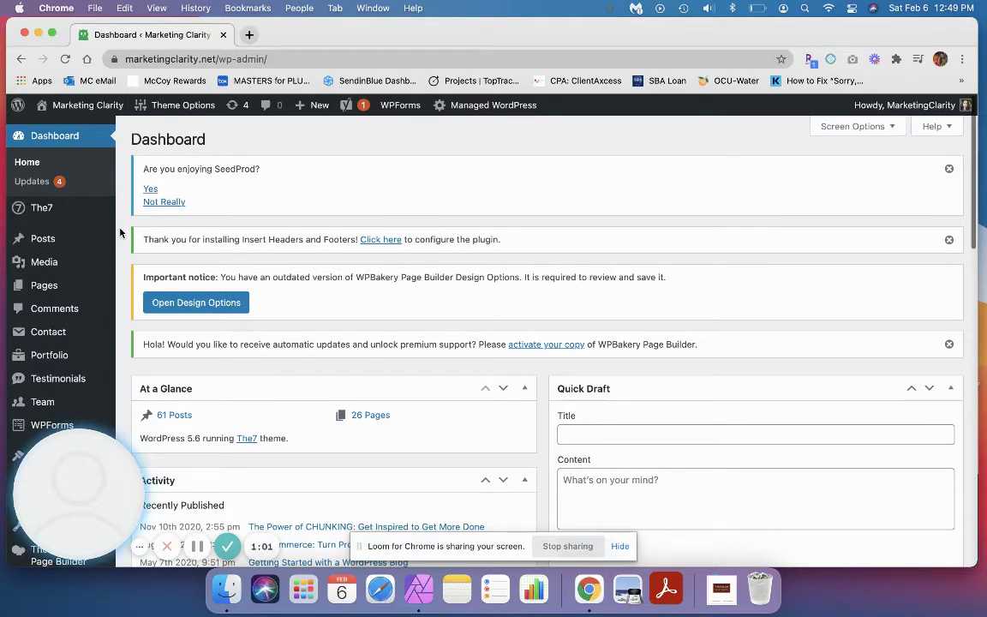
# Open the list of all the site's pages and dismiss the low-battery notification
pyautogui.click(38, 294)
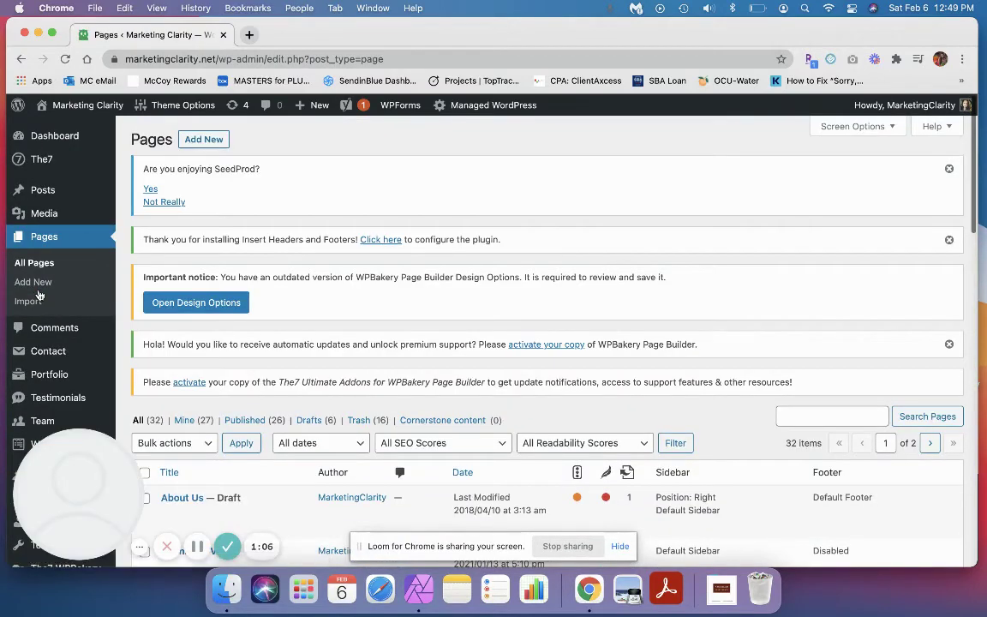
pyautogui.scroll(-5, 248, 284)
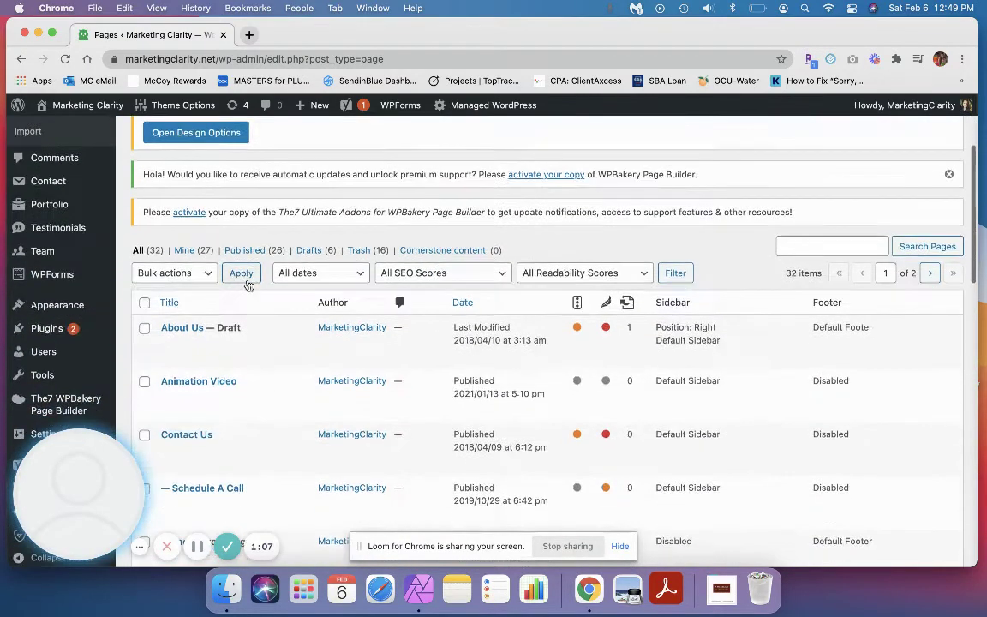
pyautogui.scroll(-1, 248, 285)
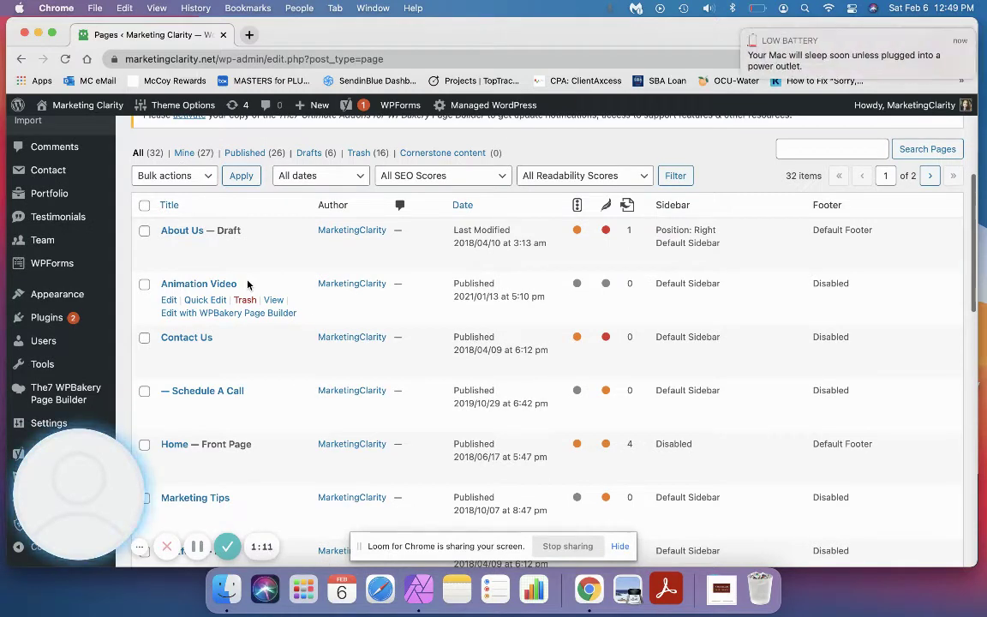
pyautogui.click(745, 30)
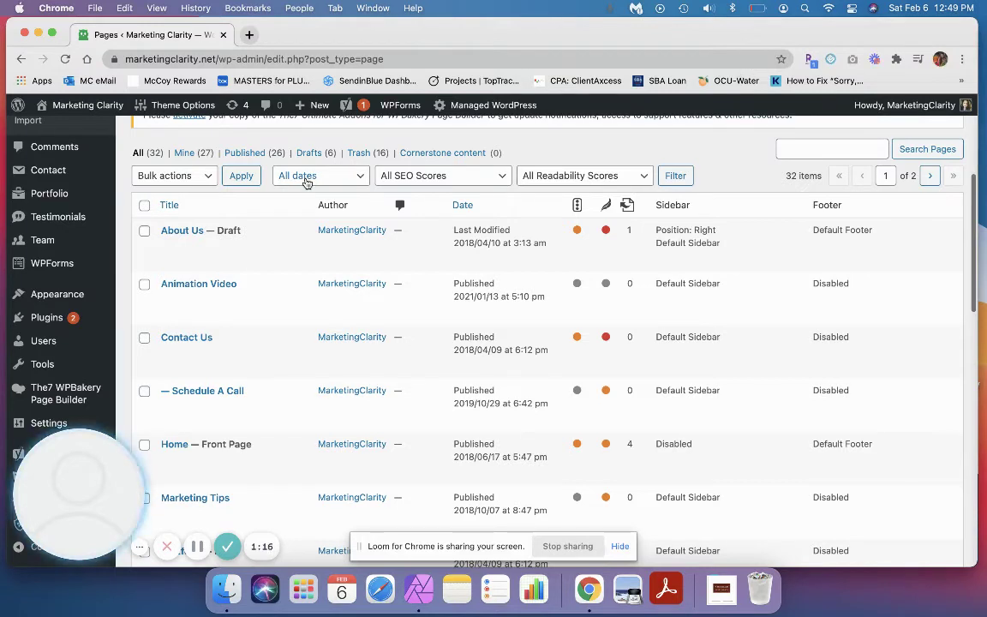
# Open the Animation Video page for editing, view its layout, and return to the list of pages
pyautogui.moveTo(163, 288)
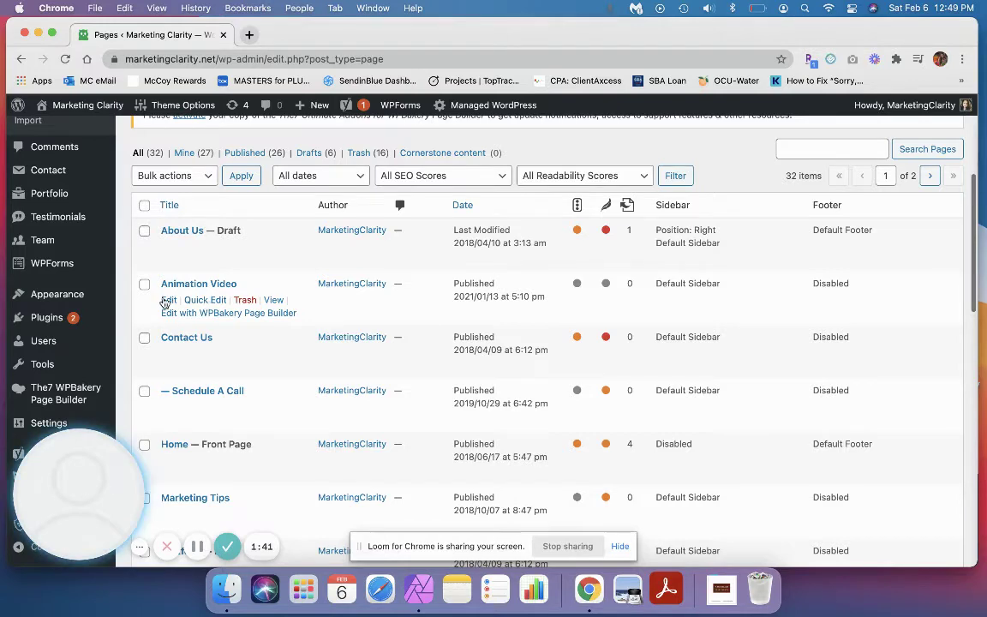
pyautogui.click(168, 301)
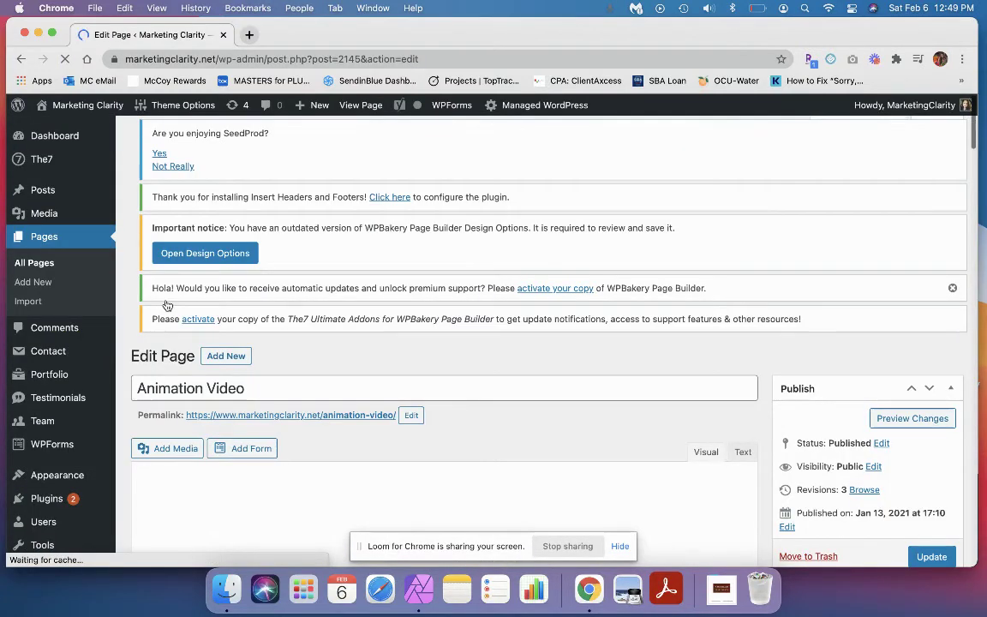
pyautogui.scroll(-5, 167, 305)
pyautogui.scroll(-3, 167, 305)
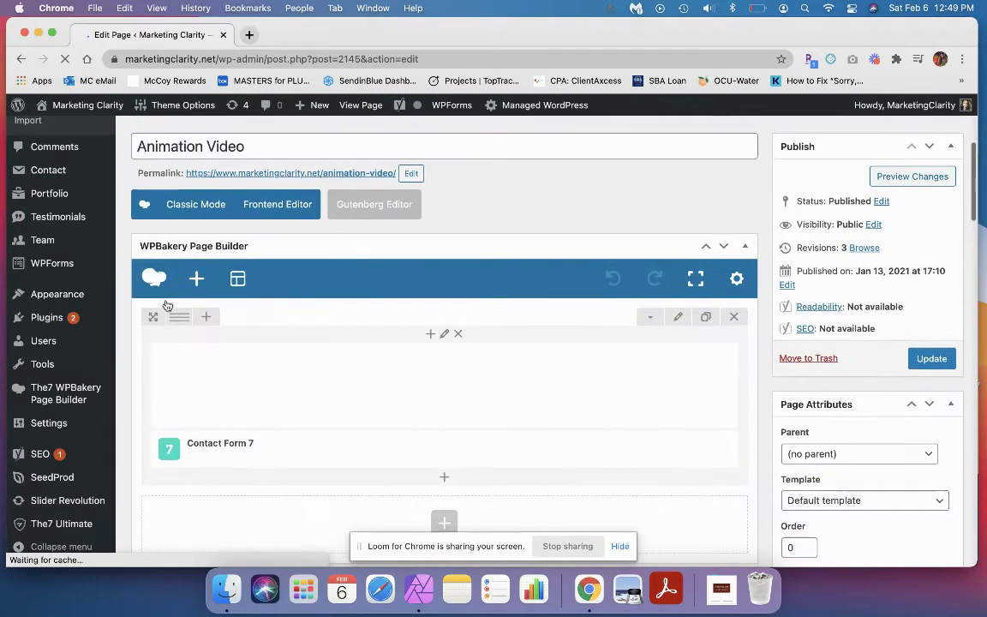
pyautogui.click(21, 59)
# Open the Website Design page for editing and switch it to the WPBakery Backend Editor
pyautogui.scroll(1, 208, 253)
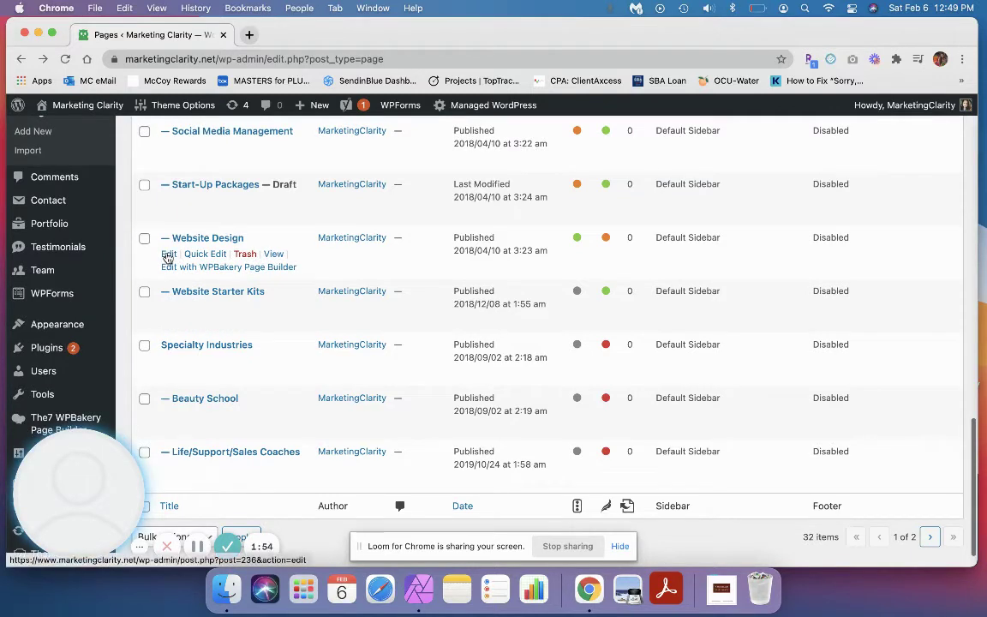
pyautogui.click(169, 255)
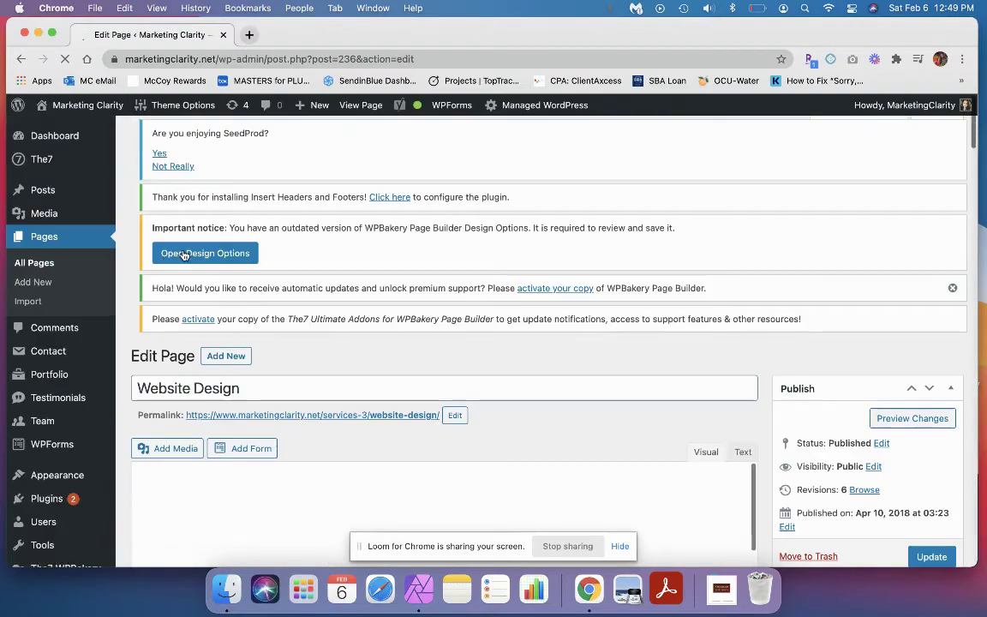
pyautogui.scroll(-2, 326, 254)
pyautogui.scroll(-5, 326, 253)
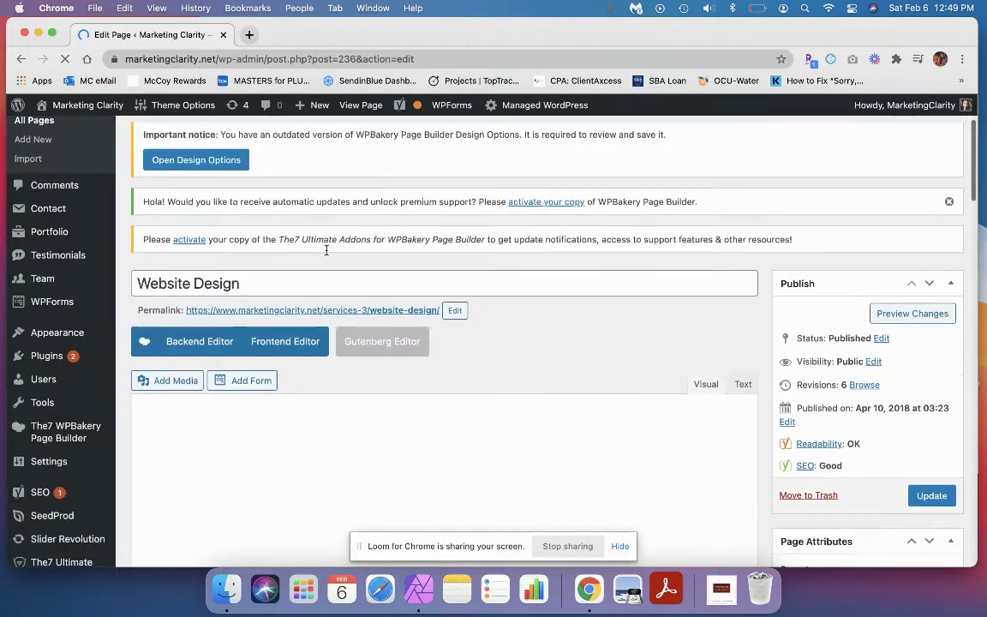
pyautogui.scroll(-1, 326, 254)
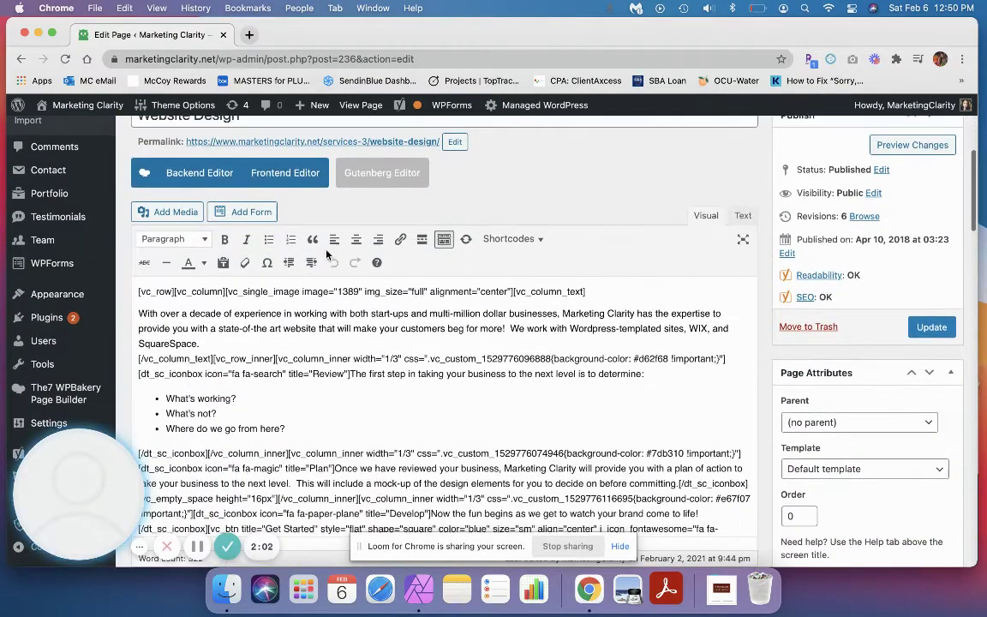
pyautogui.click(202, 174)
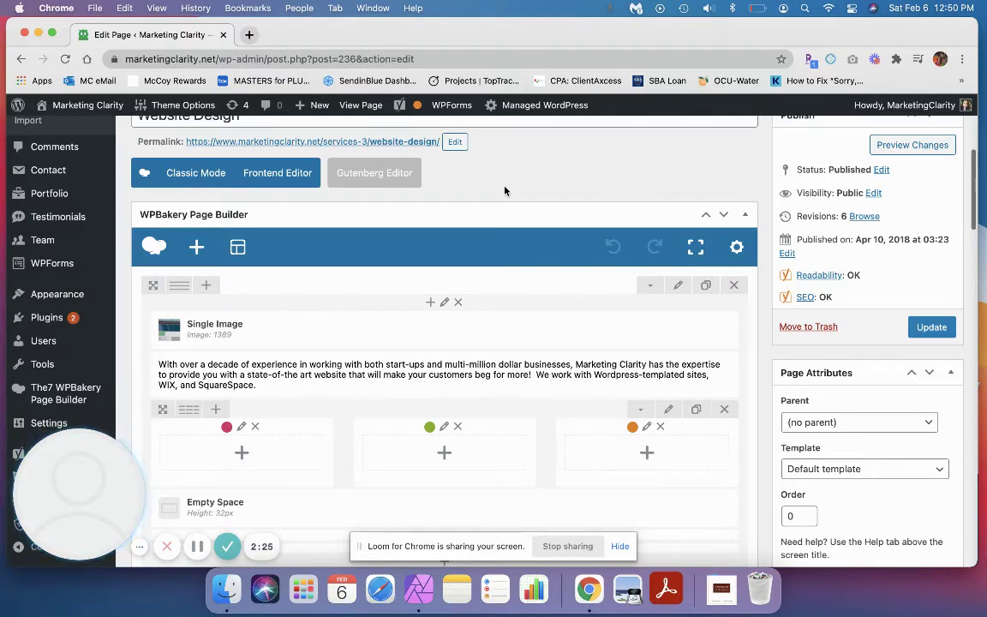
# Look through the rows of the Website Design page and open the introductory text block below the single image for editing
pyautogui.scroll(-1, 504, 189)
pyautogui.scroll(-2, 505, 187)
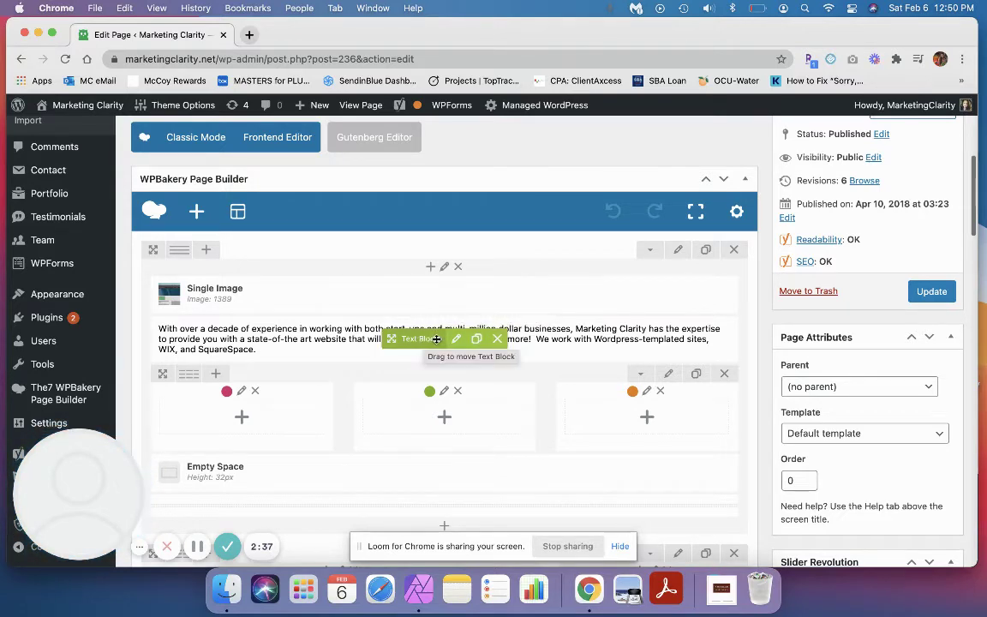
pyautogui.scroll(-5, 319, 420)
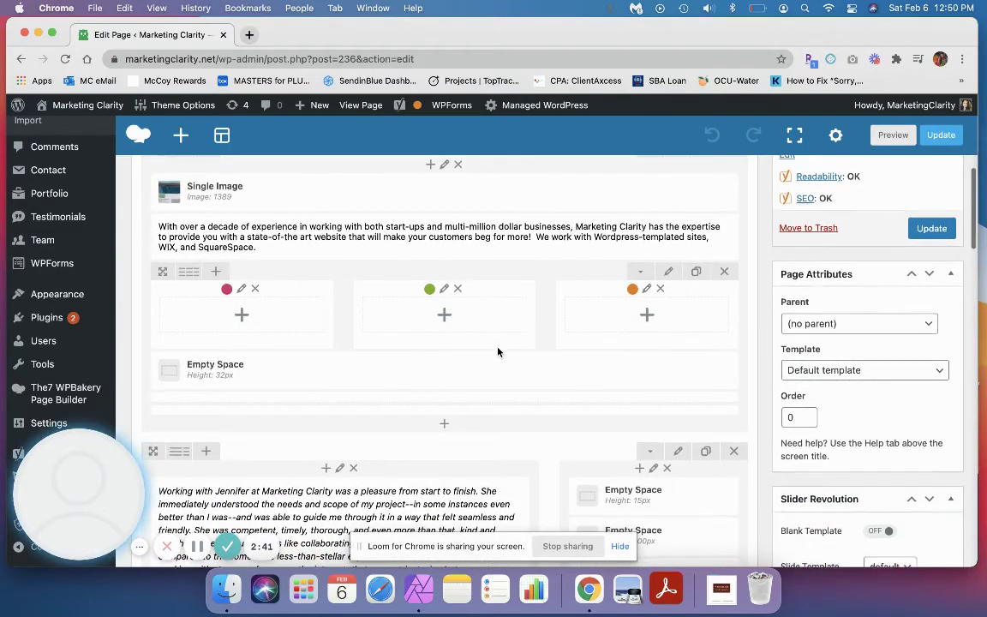
pyautogui.scroll(-5, 498, 349)
pyautogui.scroll(-3, 498, 350)
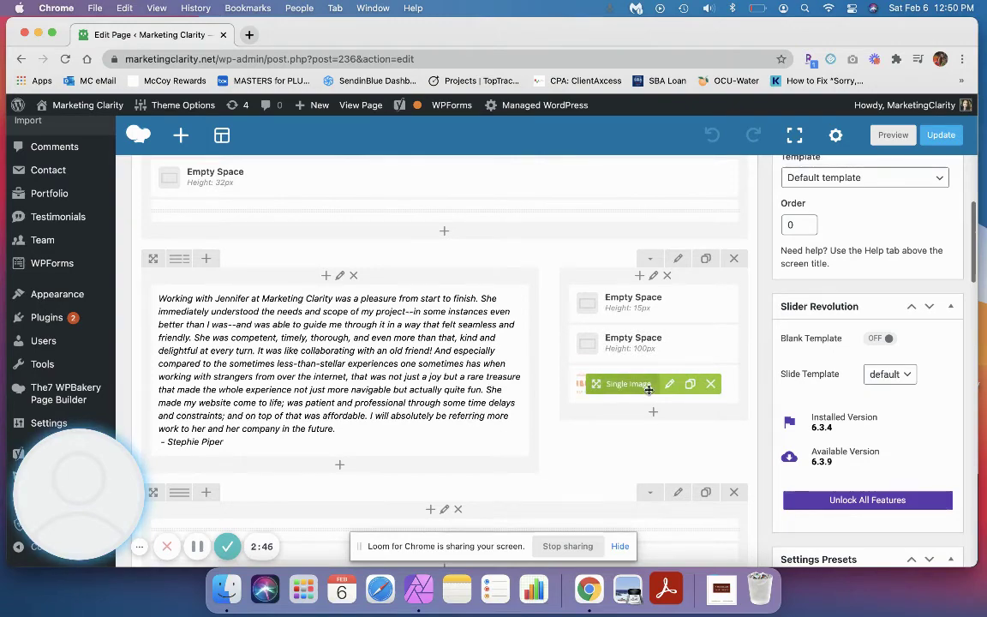
pyautogui.scroll(-6, 645, 390)
pyautogui.scroll(15, 649, 395)
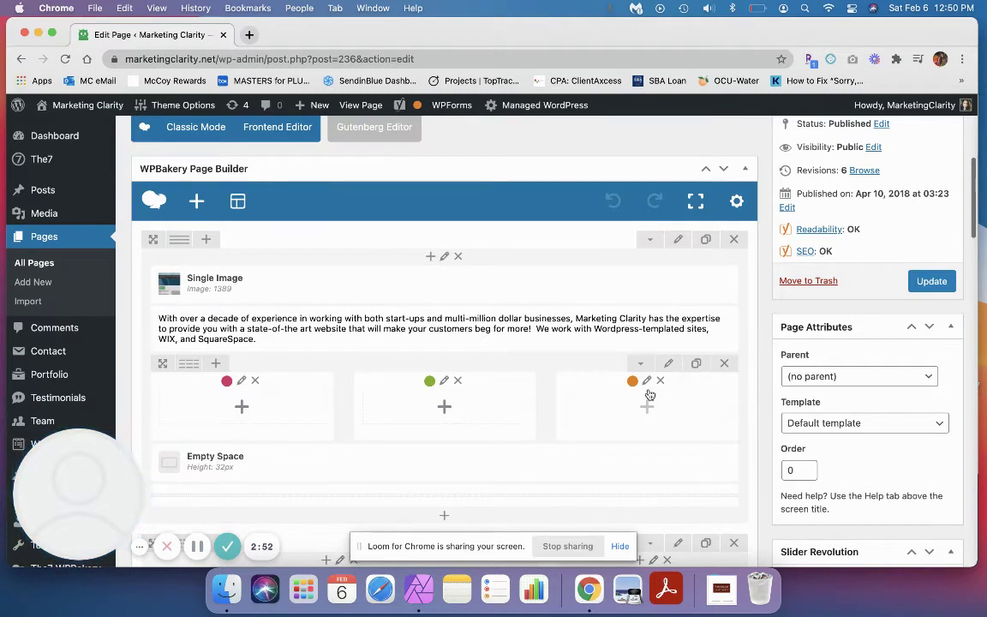
pyautogui.moveTo(416, 328)
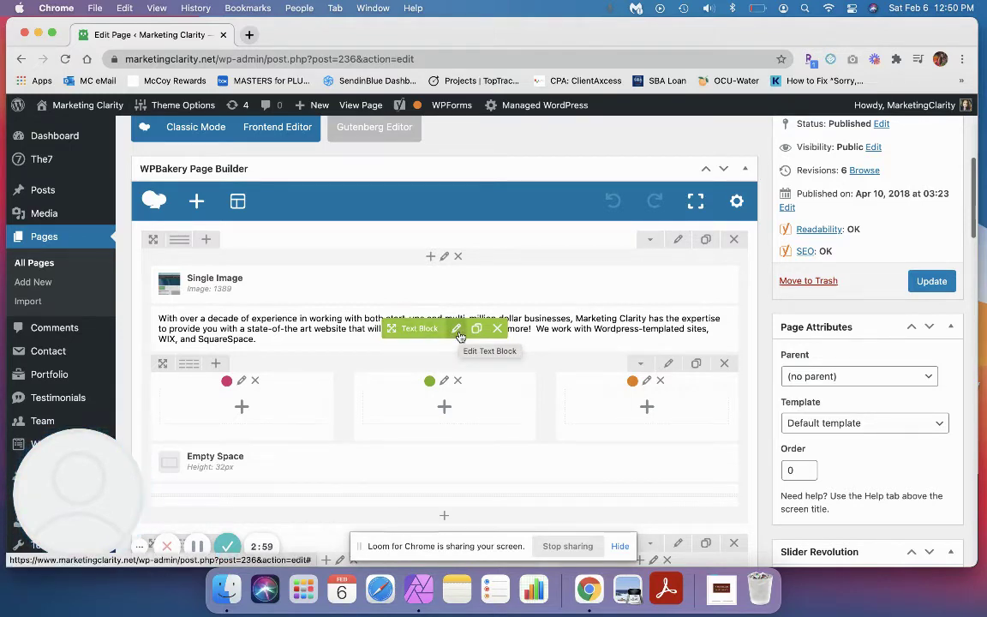
pyautogui.click(457, 330)
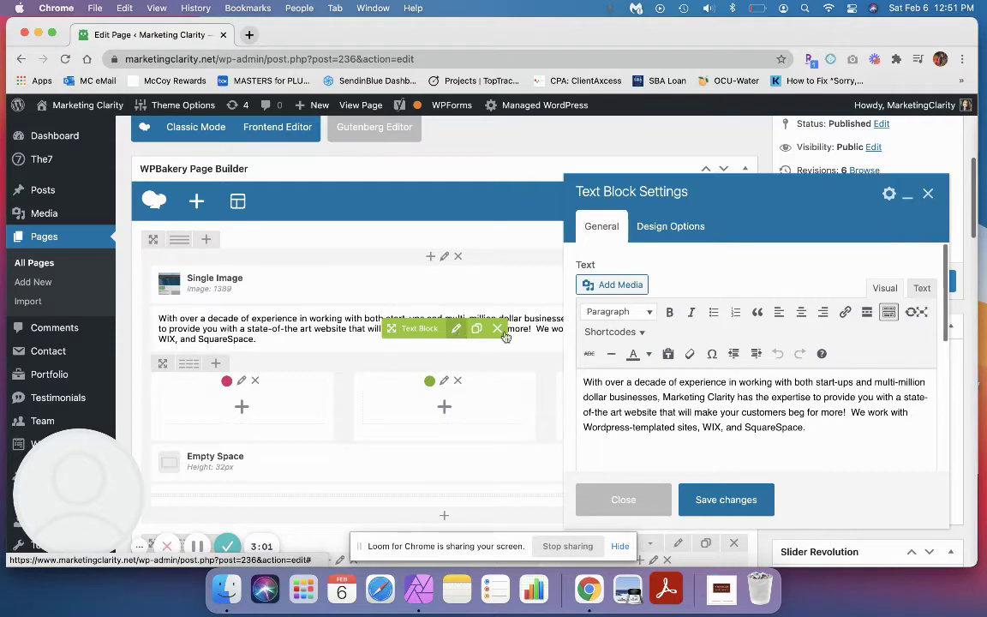
# Try centre, right and left alignment on the introductory paragraph, and toggle the extra formatting toolbar off and on
pyautogui.tripleClick(853, 409)
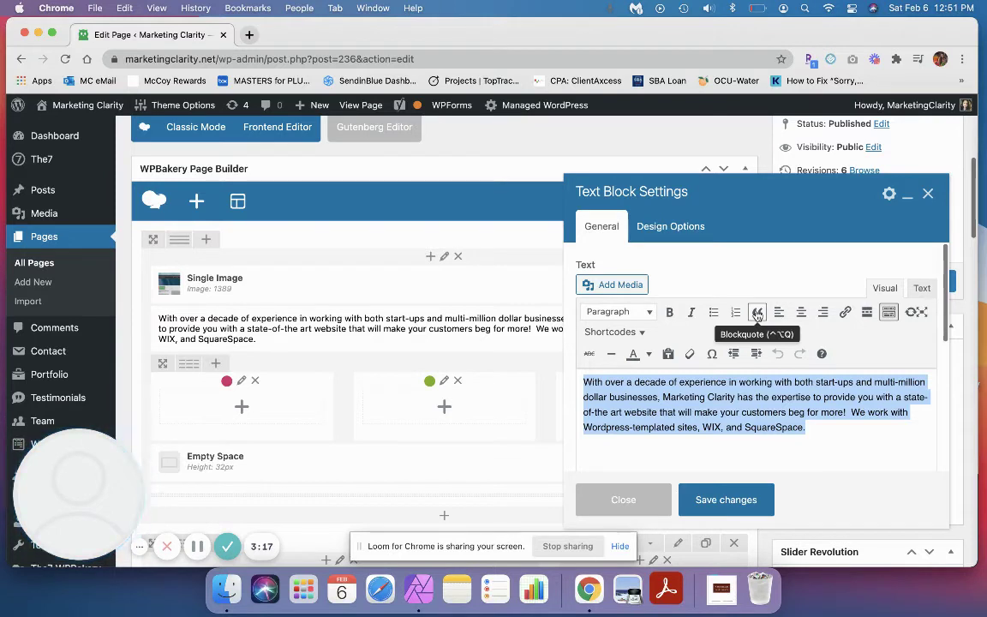
pyautogui.click(802, 314)
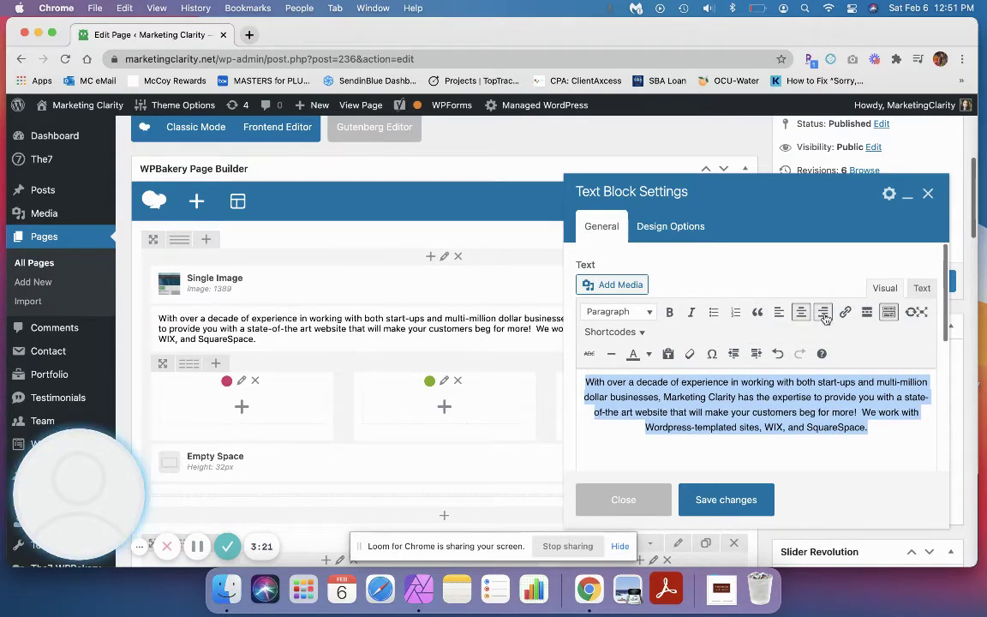
pyautogui.click(823, 314)
pyautogui.click(779, 311)
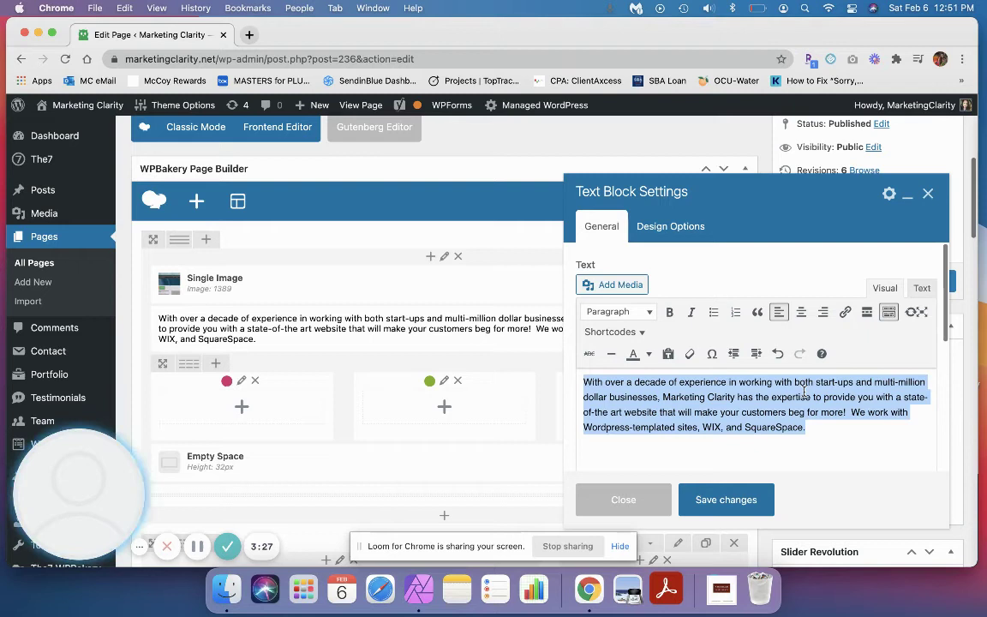
pyautogui.click(888, 314)
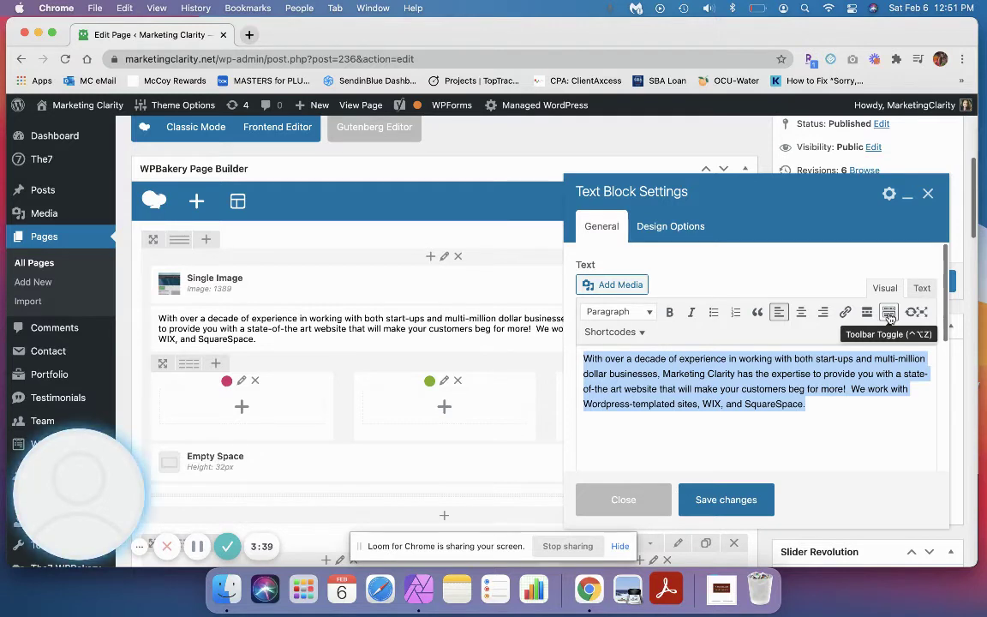
pyautogui.click(889, 314)
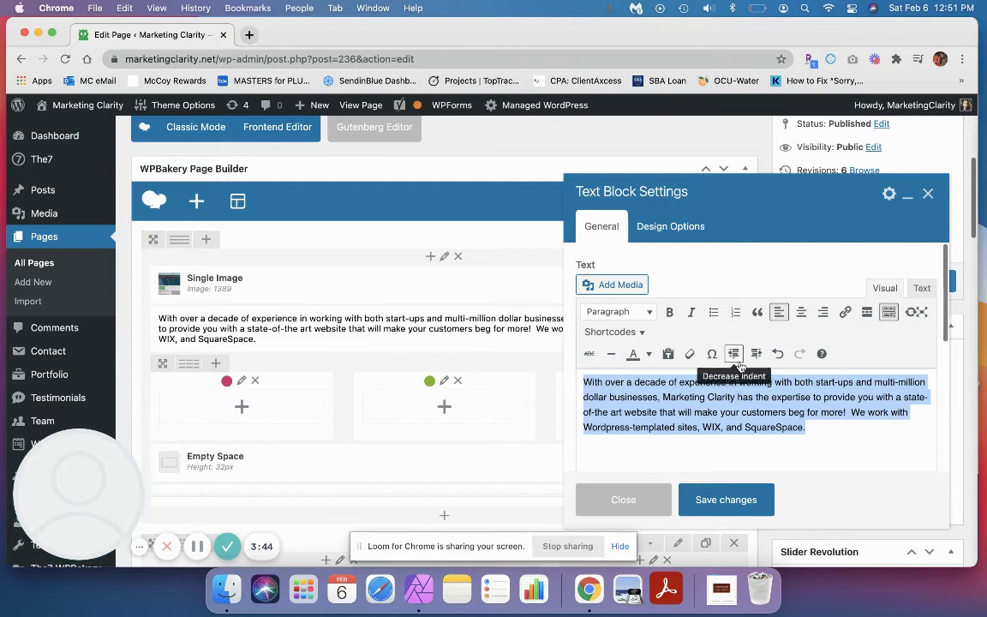
# Add the line "Enter in my new text. Make changes." above the introductory paragraph in the text block
pyautogui.press('Left')
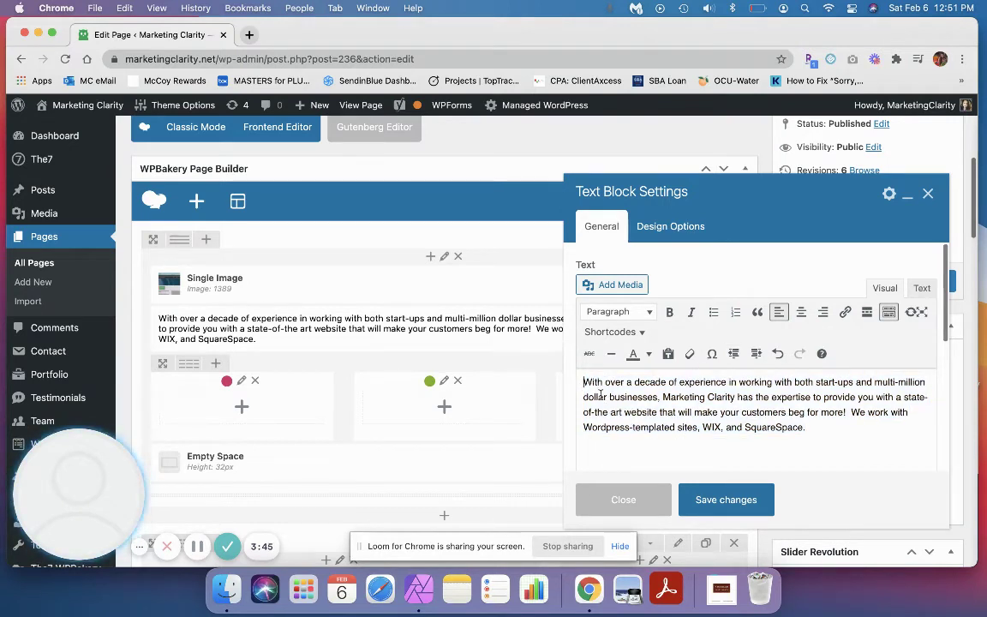
pyautogui.press('Return')
pyautogui.write('E')
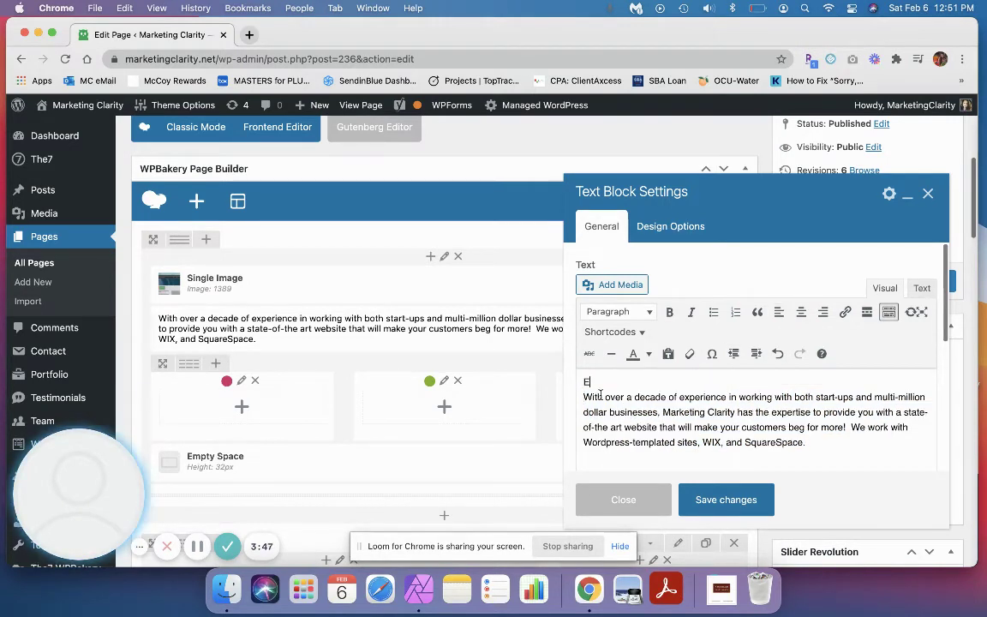
pyautogui.write('nter in my new text. Make changes.')
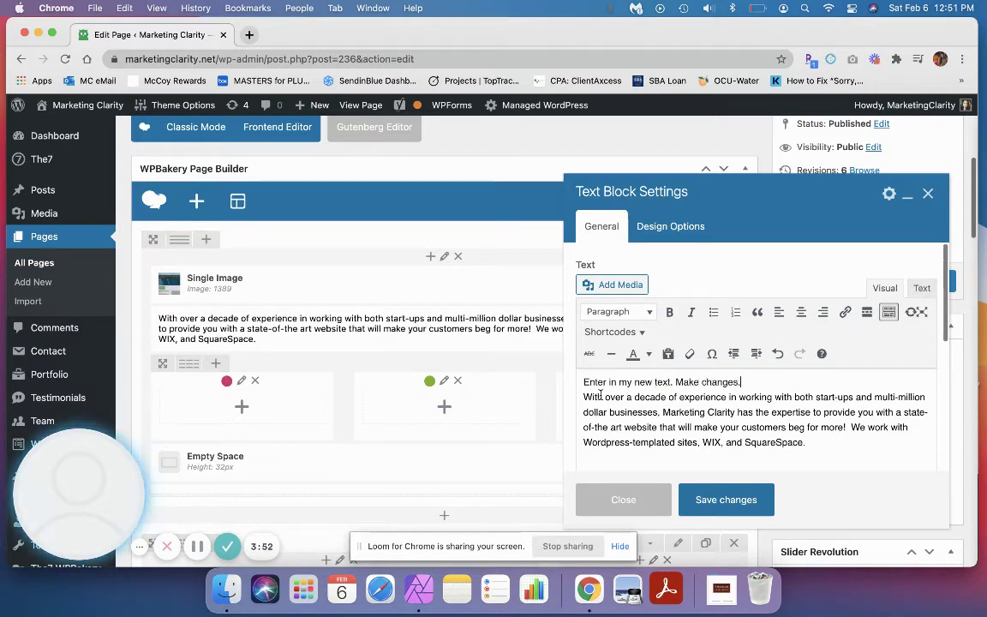
# Delete the original introductory paragraph below the new line in the text block
pyautogui.press('Right')
pyautogui.hotkey('shift', 'Down')
pyautogui.hotkey('shift', 'Down')
pyautogui.hotkey('shift', 'Down')
pyautogui.hotkey('shift', 'Down')
pyautogui.press('BackSpace')
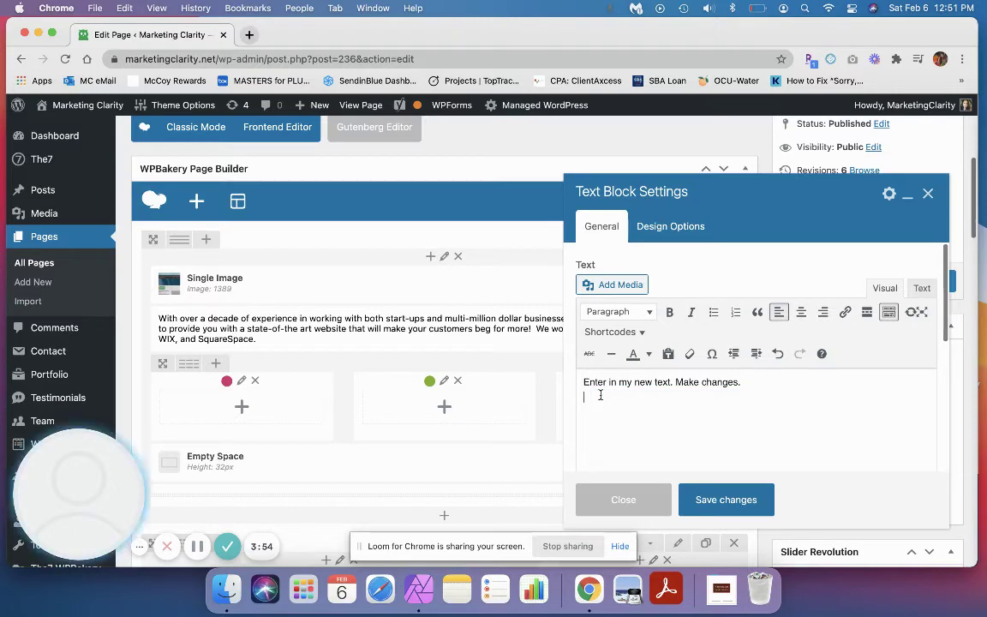
# Undo the paragraph deletion and the added line, and remove the leftover blank line above the paragraph
pyautogui.press('super+z')
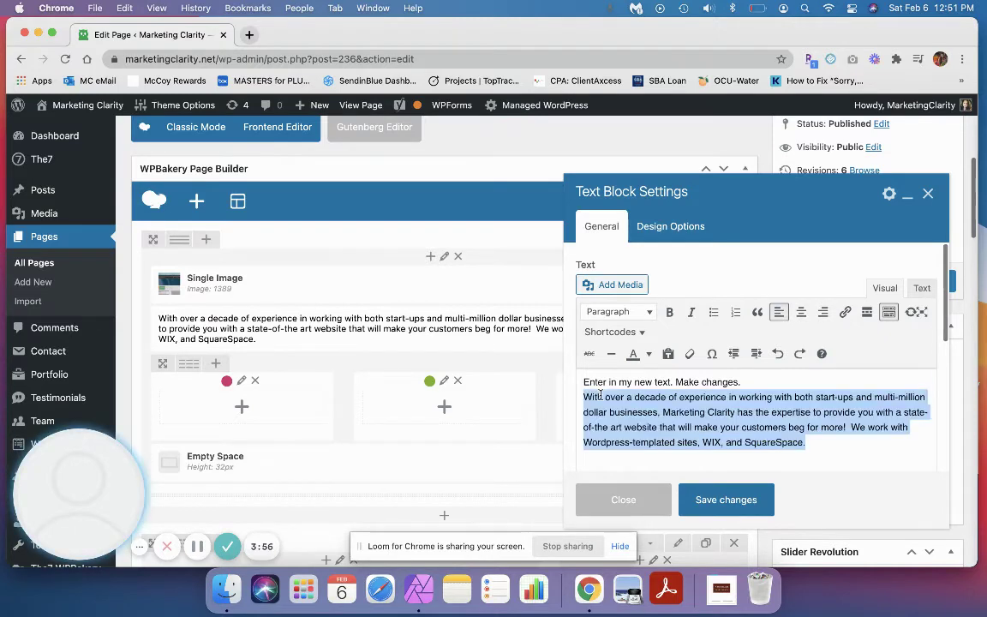
pyautogui.press('super+z')
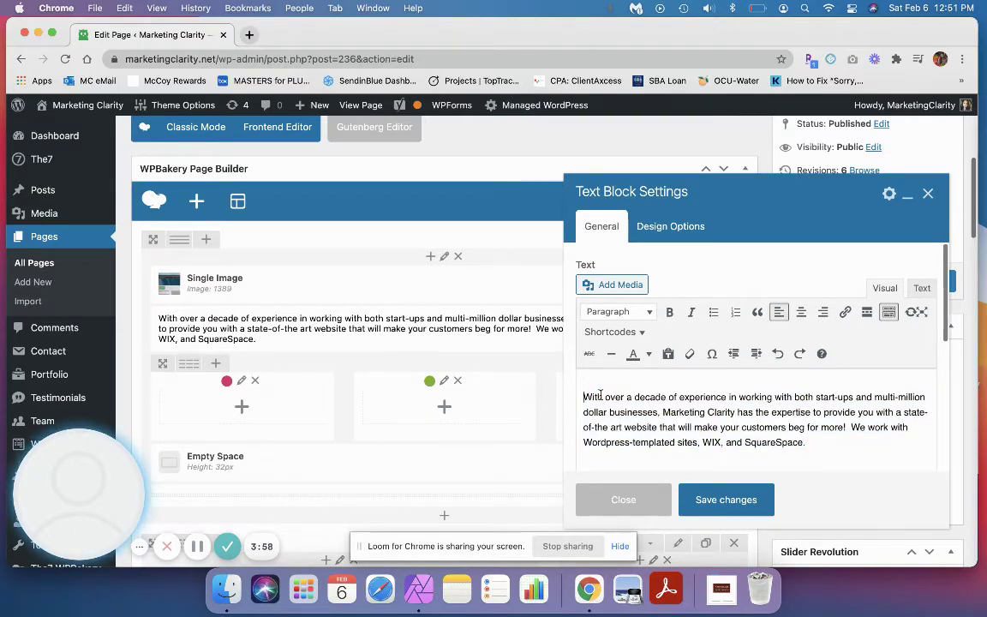
pyautogui.press('Delete')
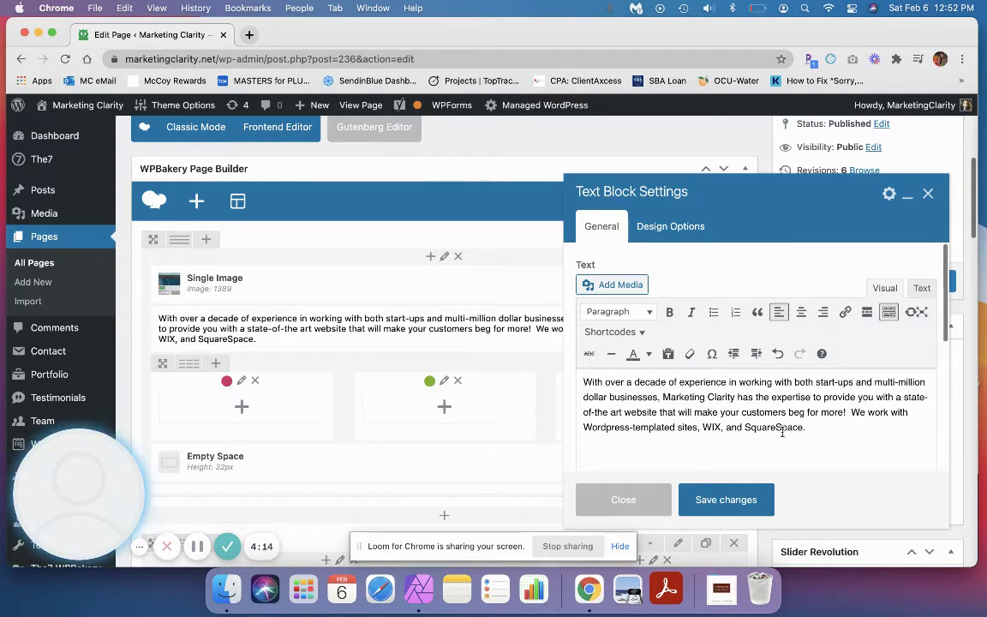
# View the HTML source of the text block's content and return to the visual editing mode
pyautogui.click(923, 289)
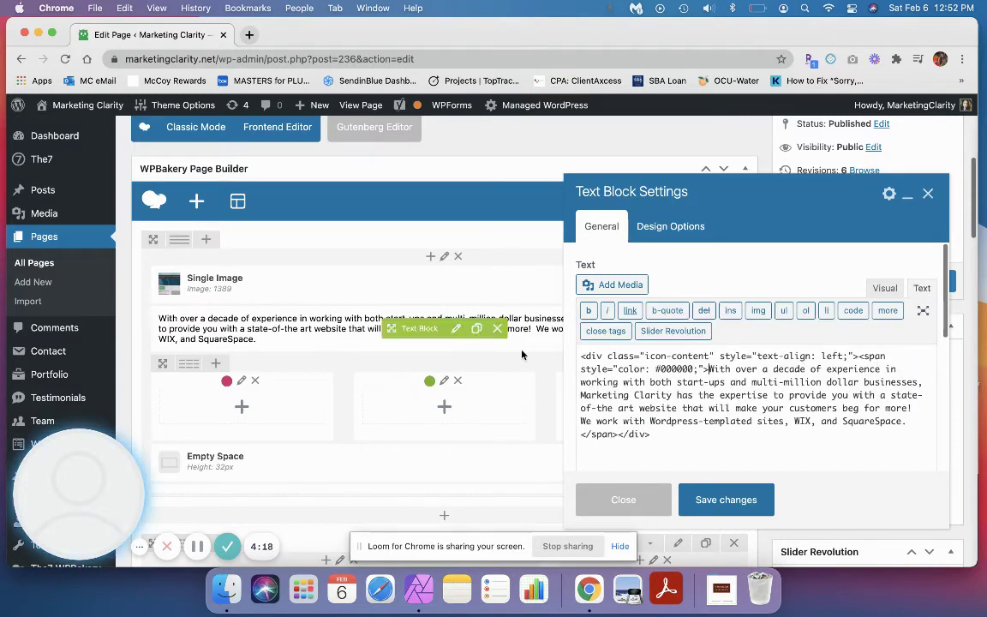
pyautogui.click(885, 290)
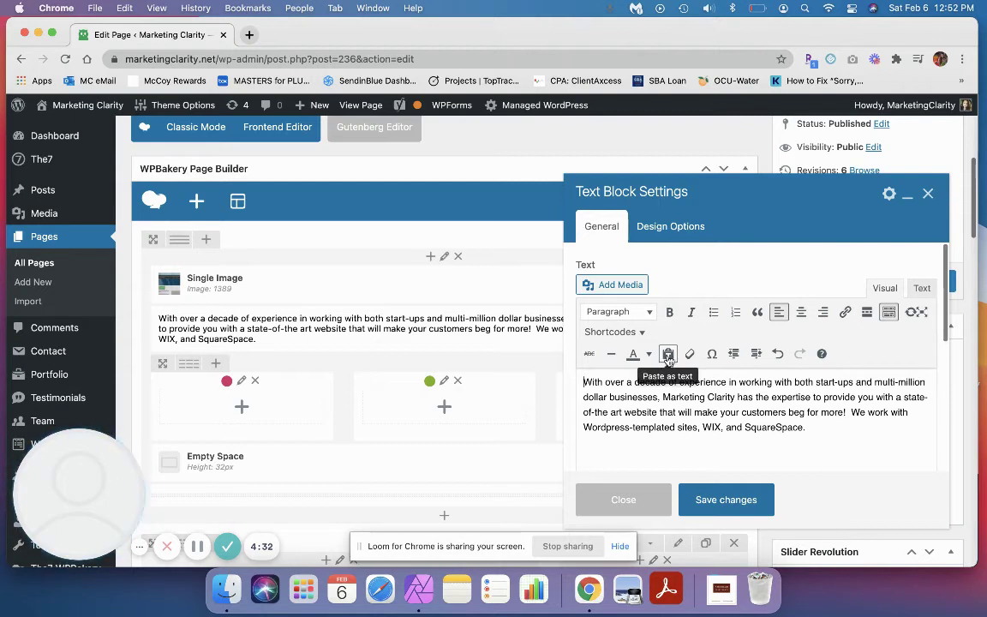
# Turn on pasting as plain text in the text block's editor and save the block's changes
pyautogui.click(668, 359)
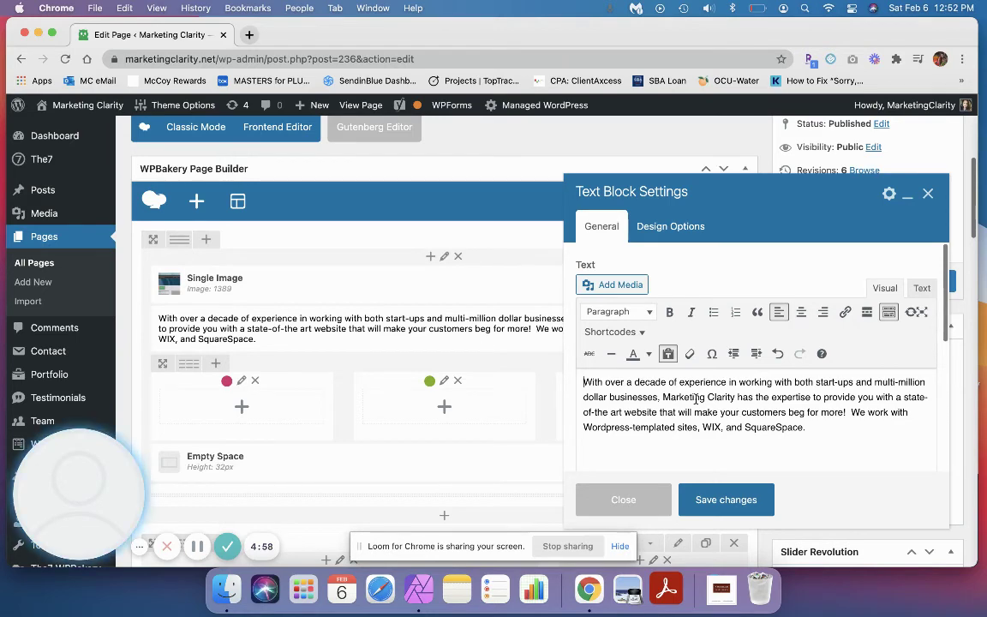
pyautogui.click(714, 500)
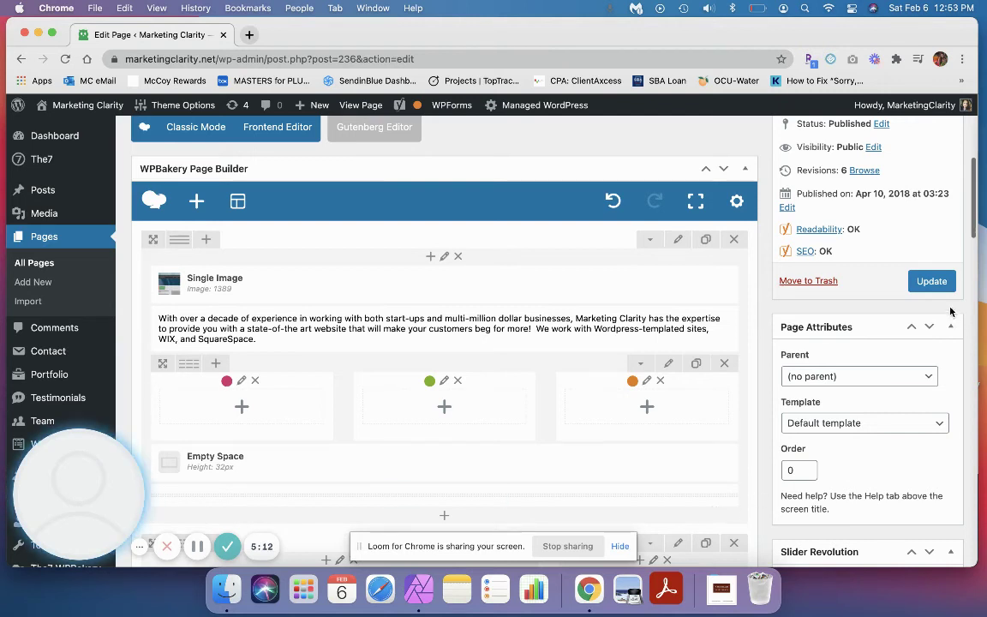
# Update the published Website Design page with the saved text block
pyautogui.click(934, 282)
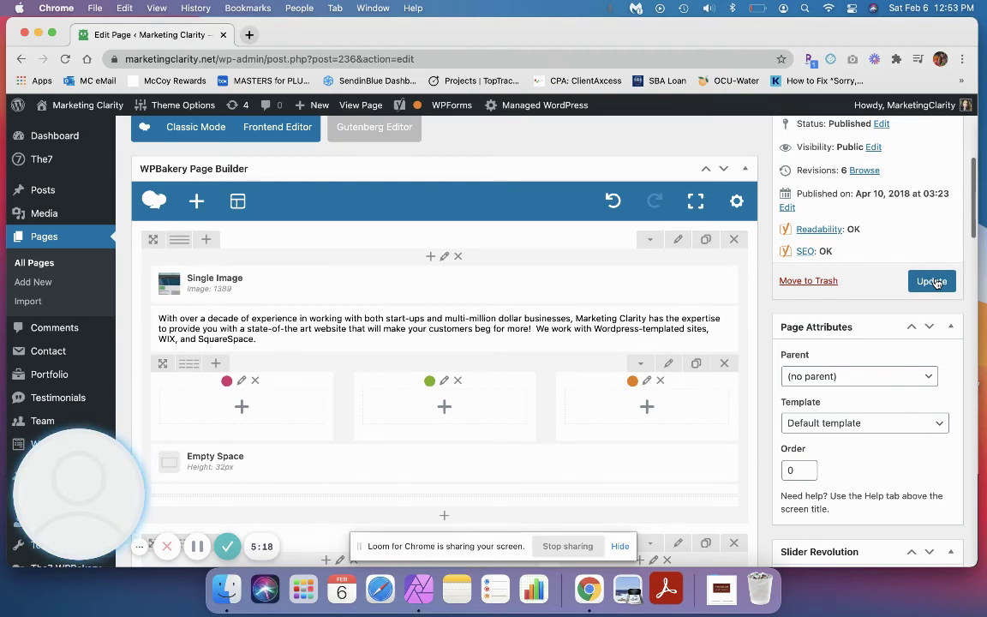
pyautogui.click(934, 282)
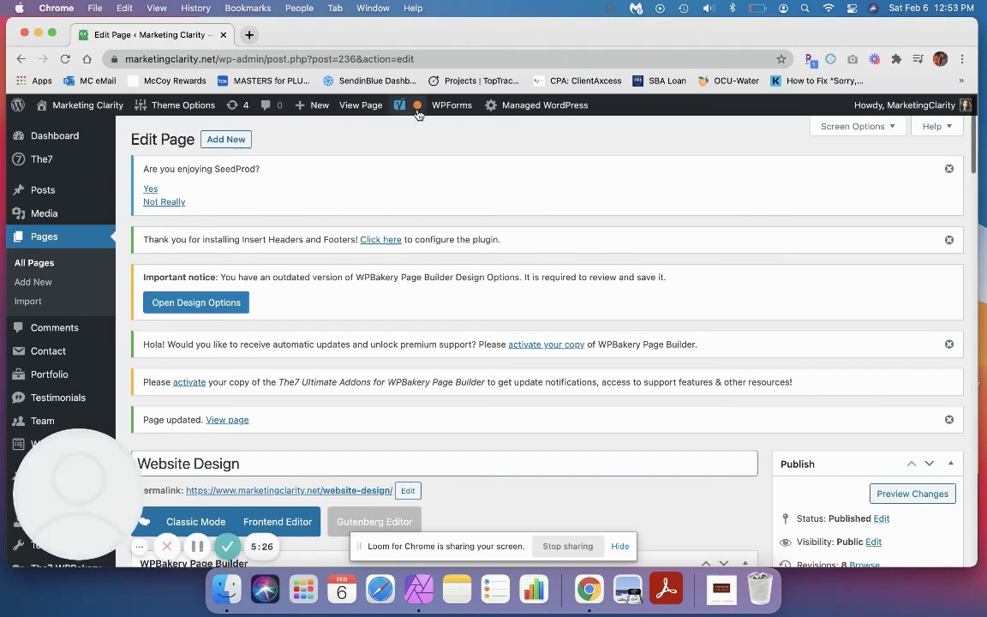
# View the live Website Design page and check the introductory paragraph below the header image
pyautogui.click(374, 106)
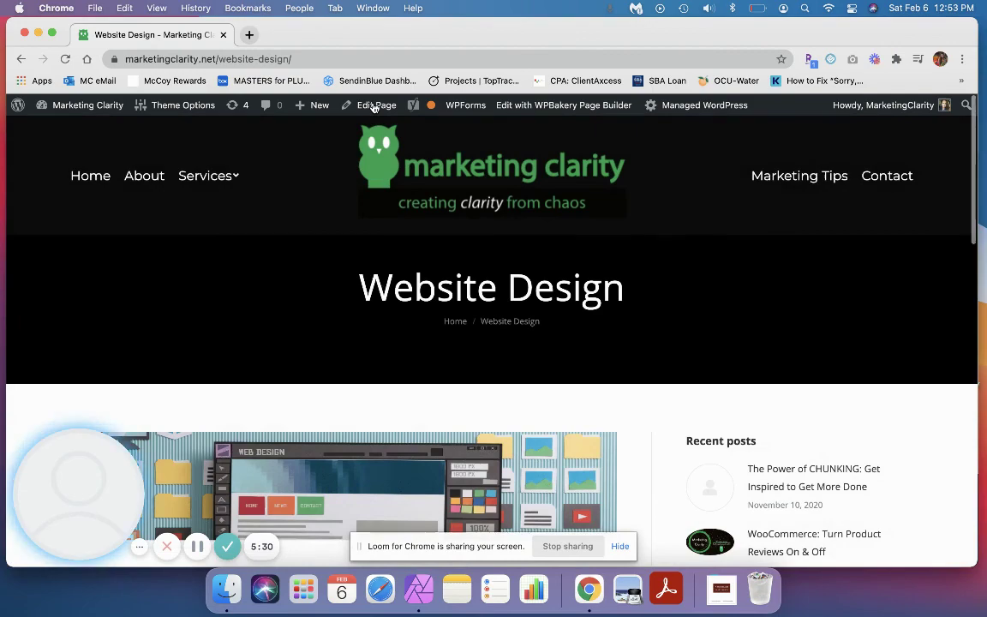
pyautogui.scroll(-10, 401, 214)
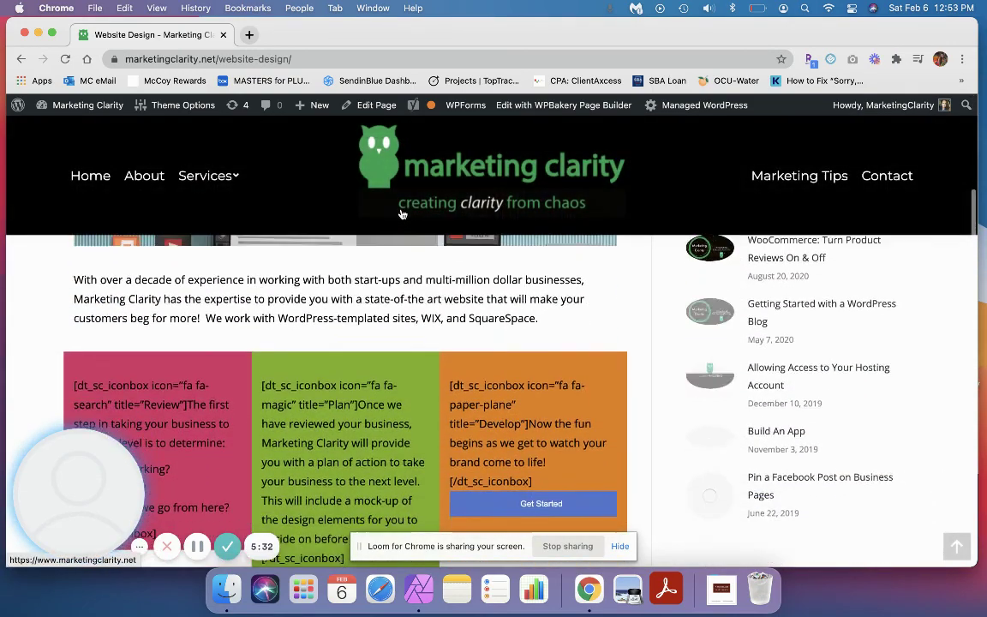
pyautogui.scroll(-2, 401, 214)
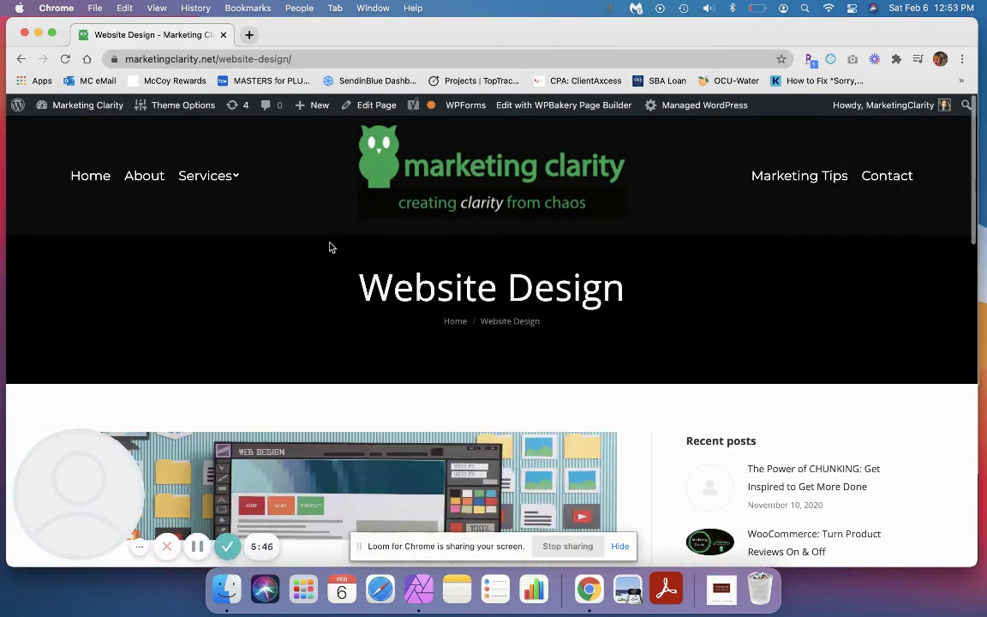